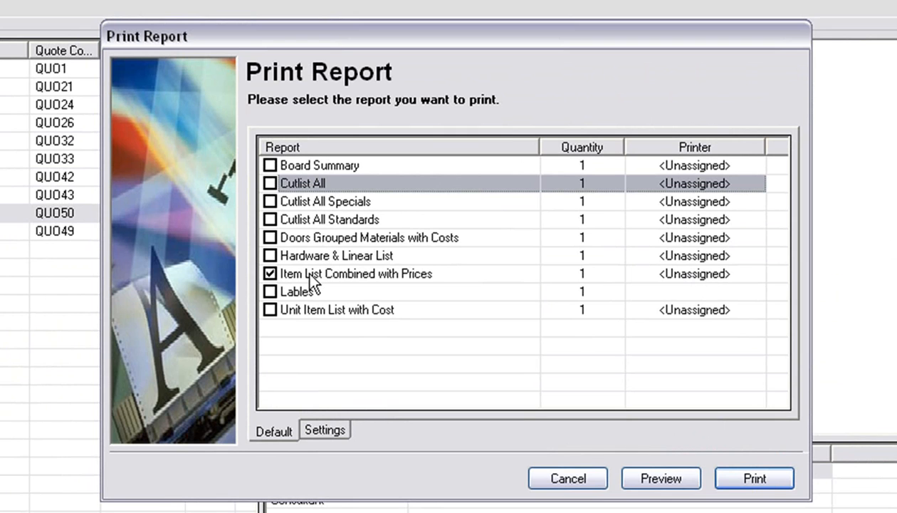
Step: Open the Unit Item List with Cost report in the page layout editor
click(310, 314)
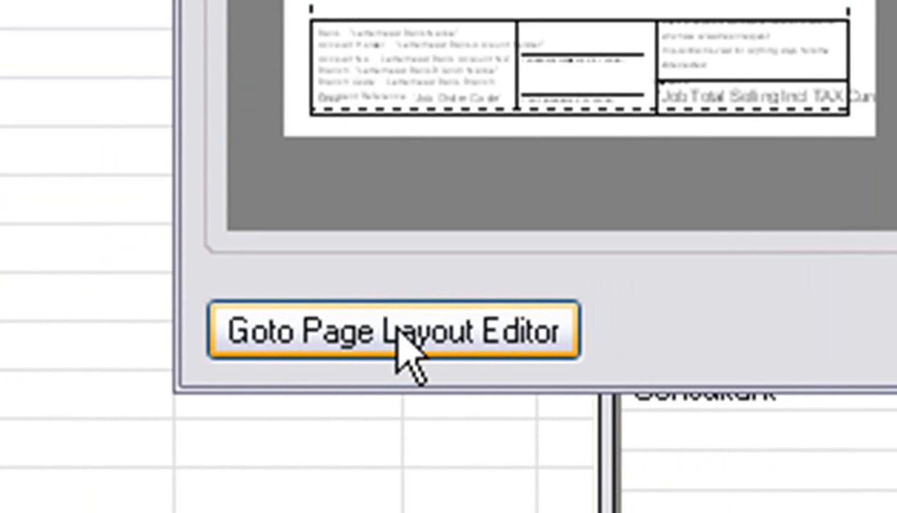
click(396, 330)
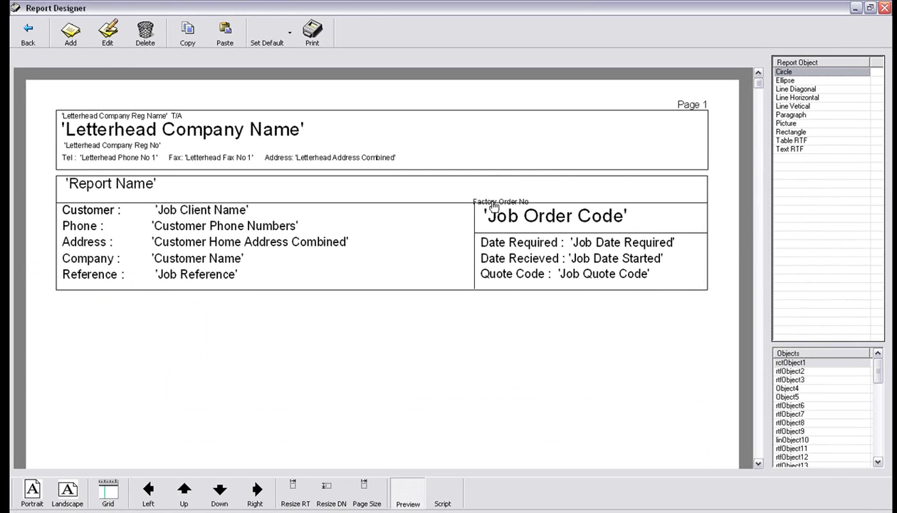
Step: Shift the job details frame down the page and move the Factory Order No label just above the Job Order Code box
click(490, 202)
drag(391, 267, 390, 396)
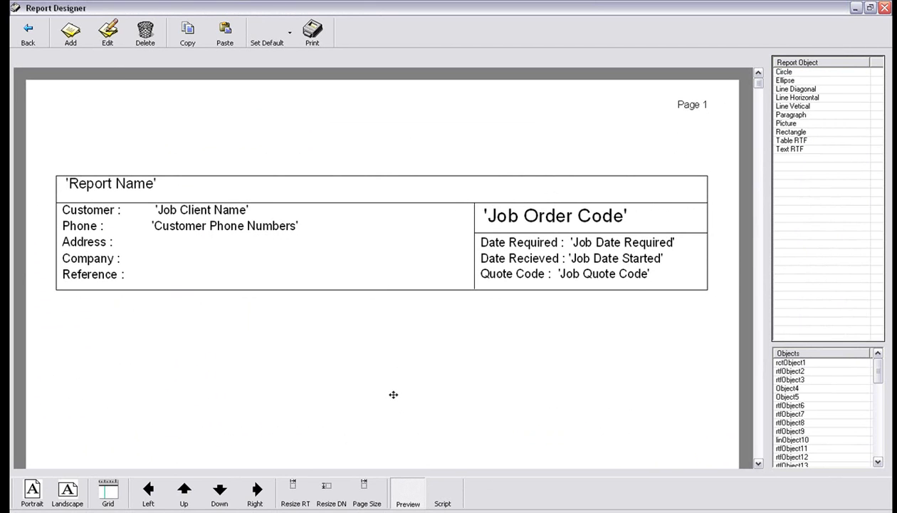
click(498, 204)
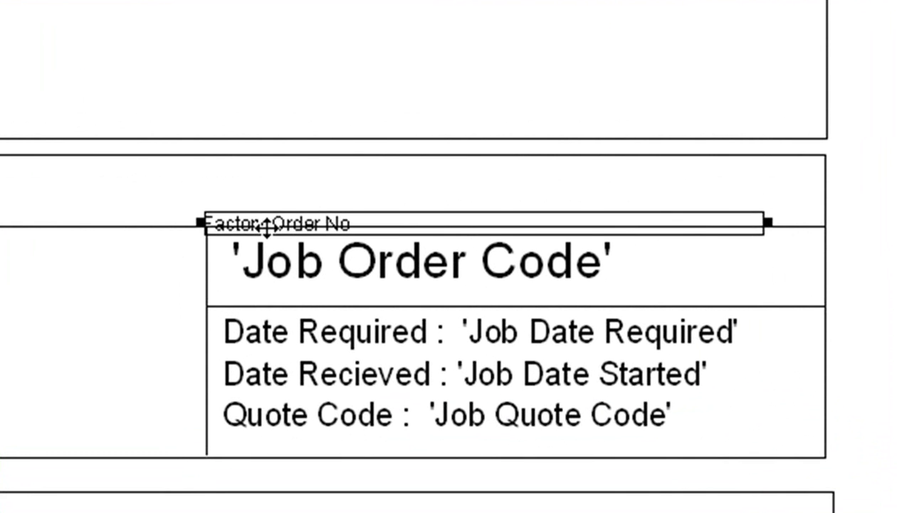
drag(497, 202, 499, 198)
drag(274, 215, 267, 210)
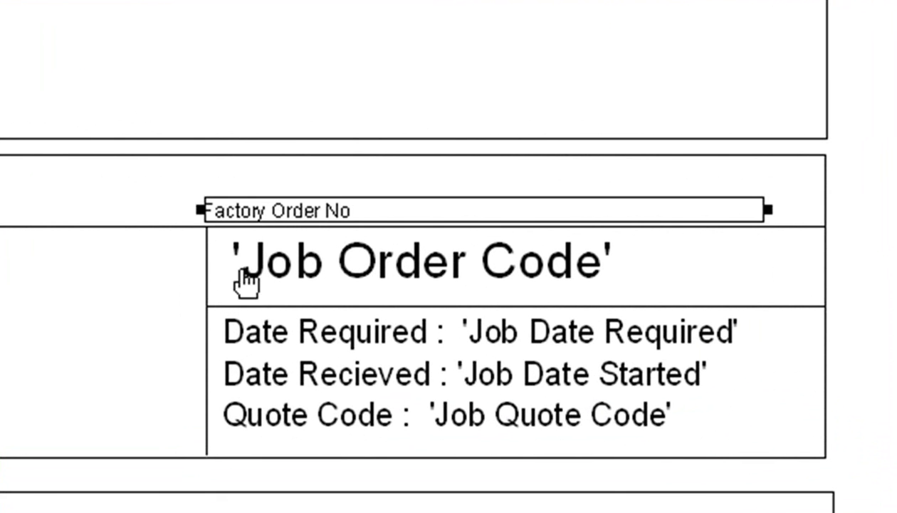
Step: Move the frame rectangle back up so it surrounds the report name, customer details and job order block
drag(1, 493, 6, 156)
drag(2, 344, 264, 333)
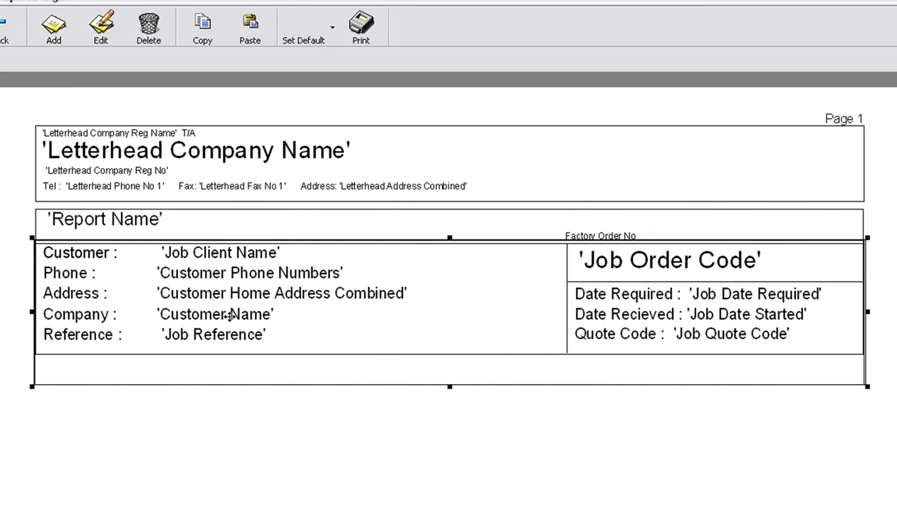
drag(296, 302, 324, 274)
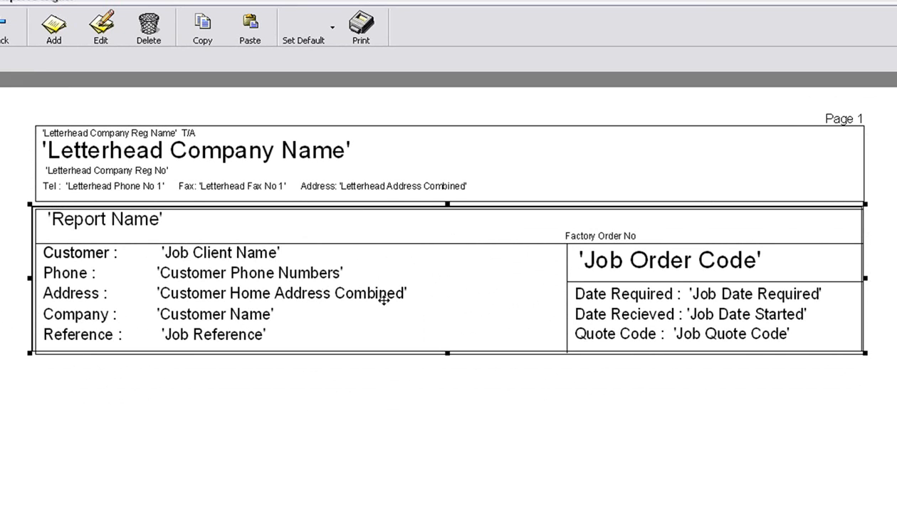
drag(392, 299, 397, 300)
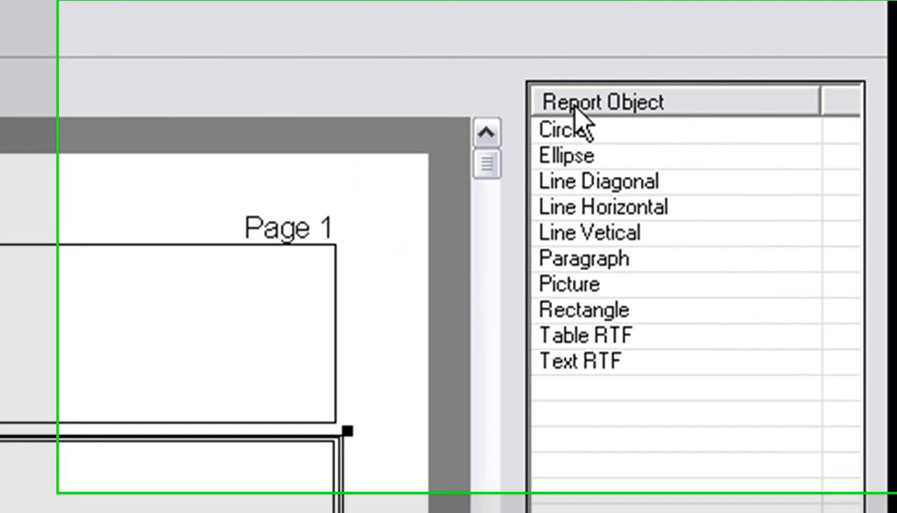
Step: Add a circle to the report header, enlarge it and position it beside the page number over the letterhead box
click(537, 136)
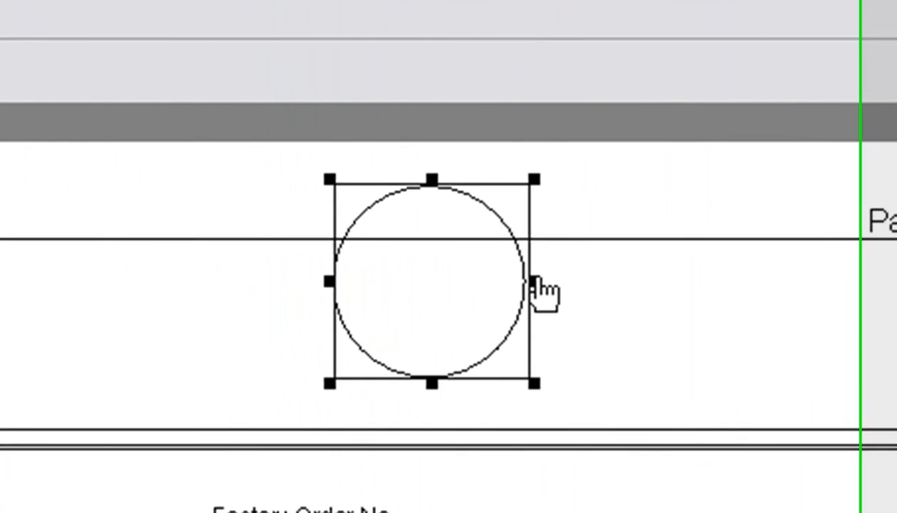
drag(575, 279, 845, 290)
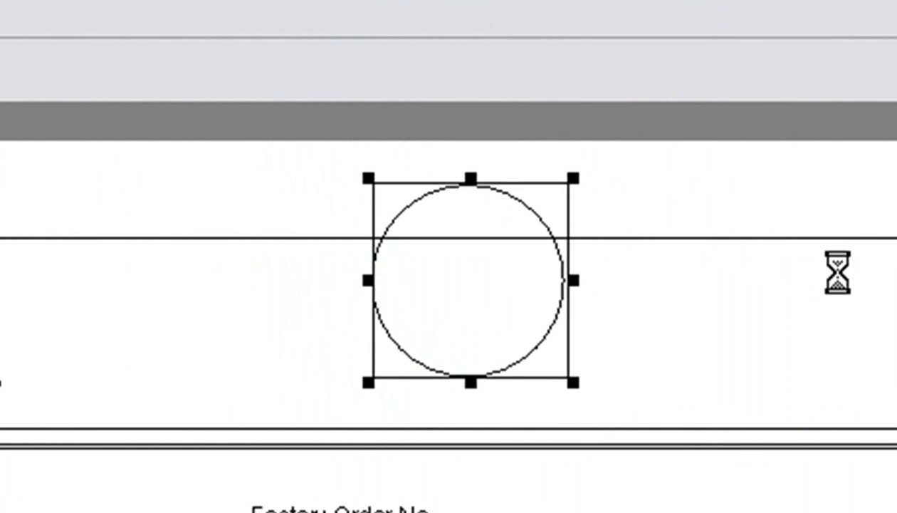
drag(641, 347, 713, 292)
drag(688, 409, 770, 389)
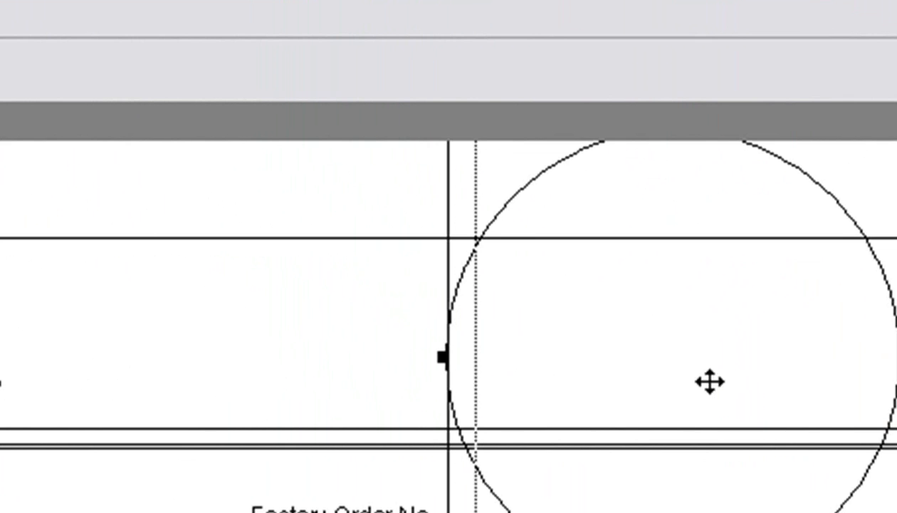
drag(700, 324, 460, 475)
drag(451, 427, 698, 319)
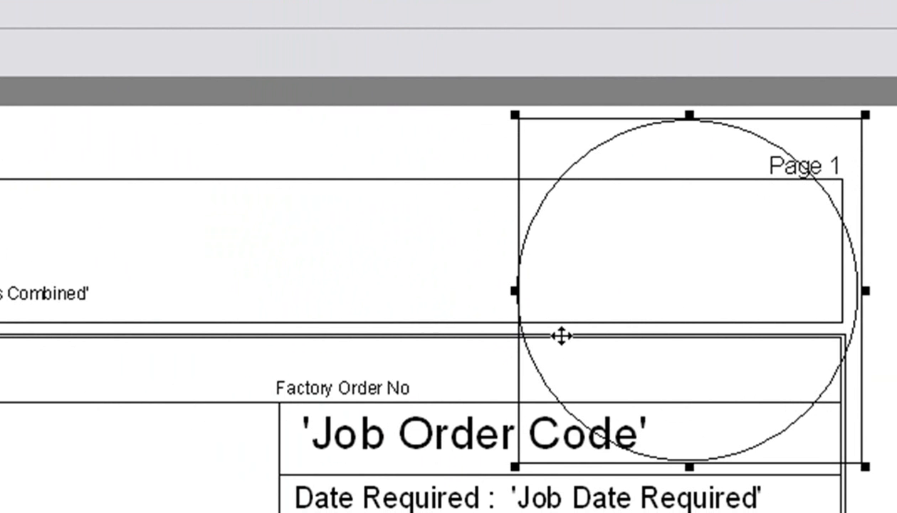
drag(517, 473, 584, 400)
drag(725, 242, 607, 225)
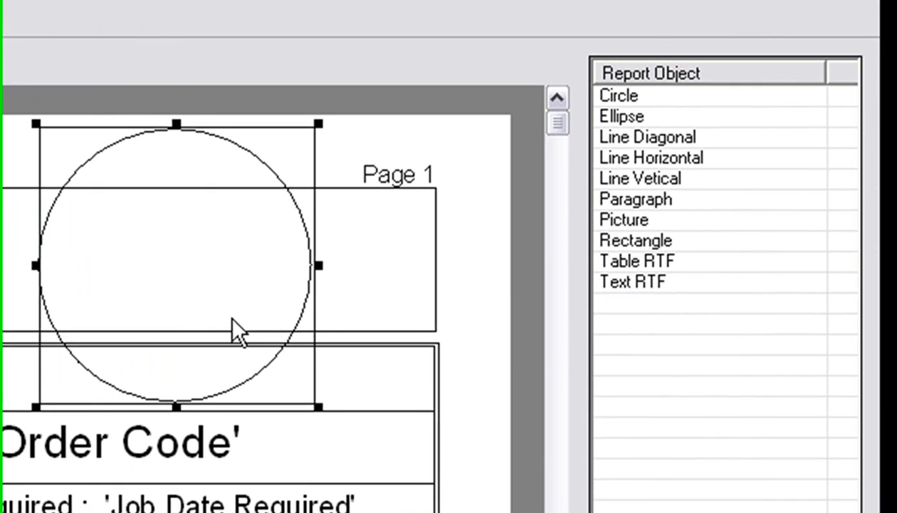
Step: Insert the picture Ceiling and Niches 2.jpg from the Desktop into the report header
click(622, 218)
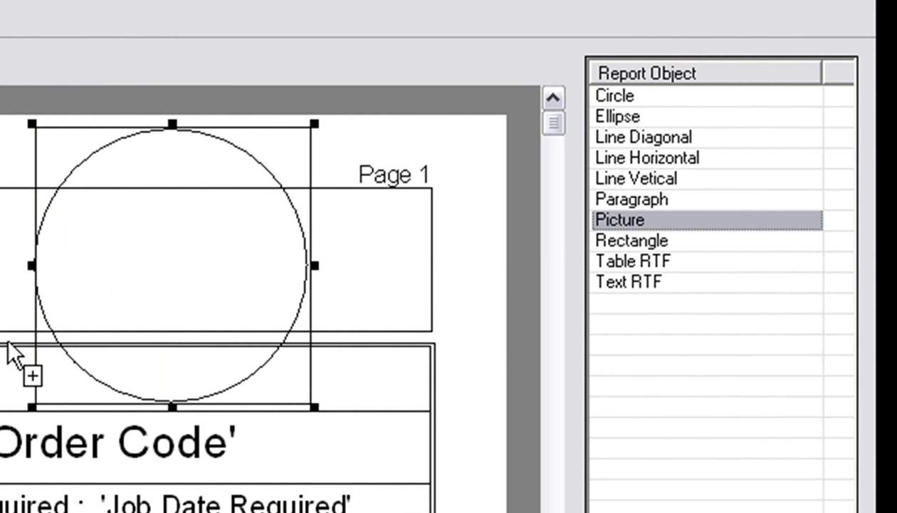
click(214, 247)
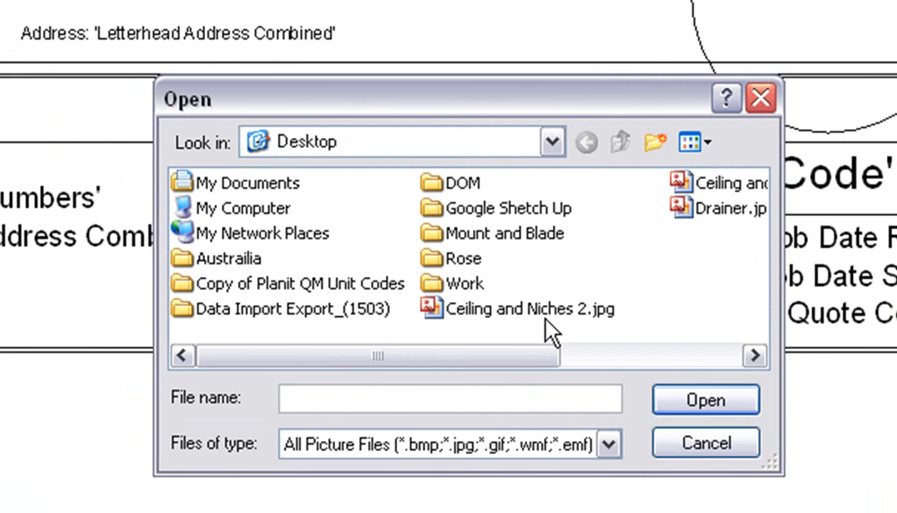
click(474, 306)
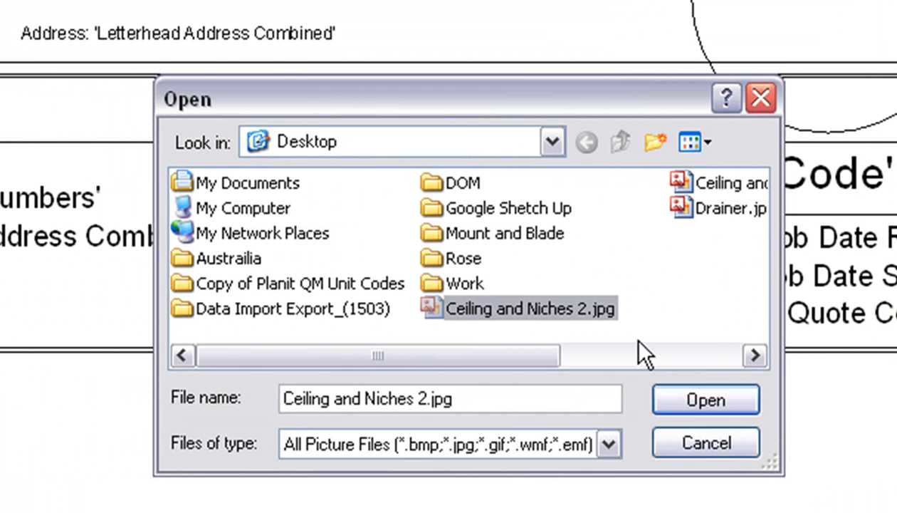
click(706, 398)
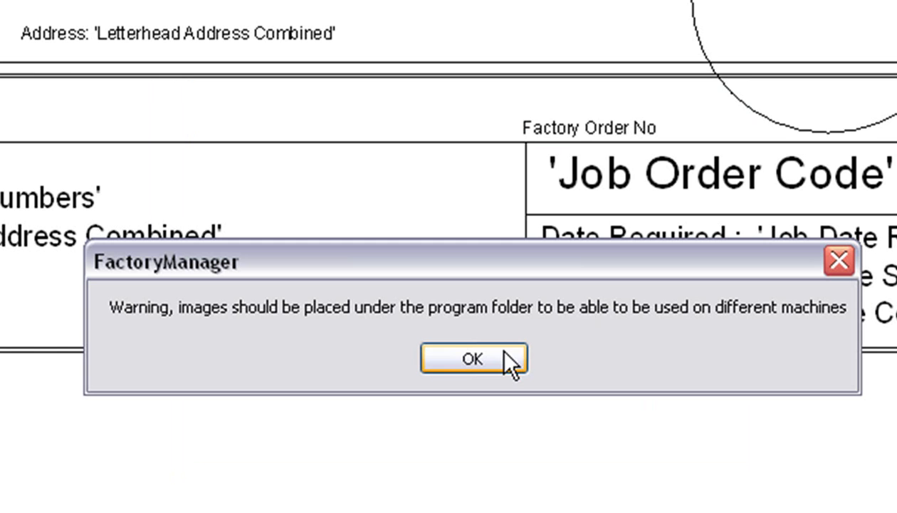
click(503, 350)
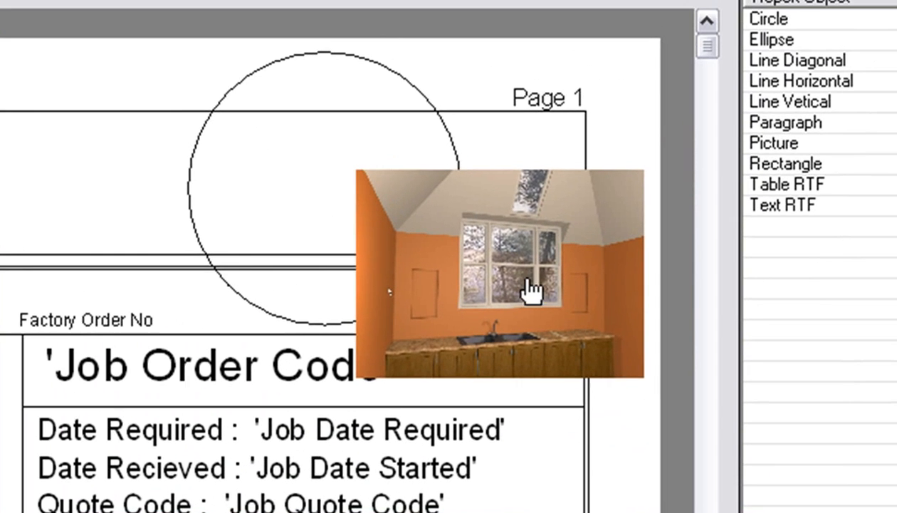
Step: Move the kitchen picture onto the circle and shrink it so it is centred inside
drag(532, 281, 360, 198)
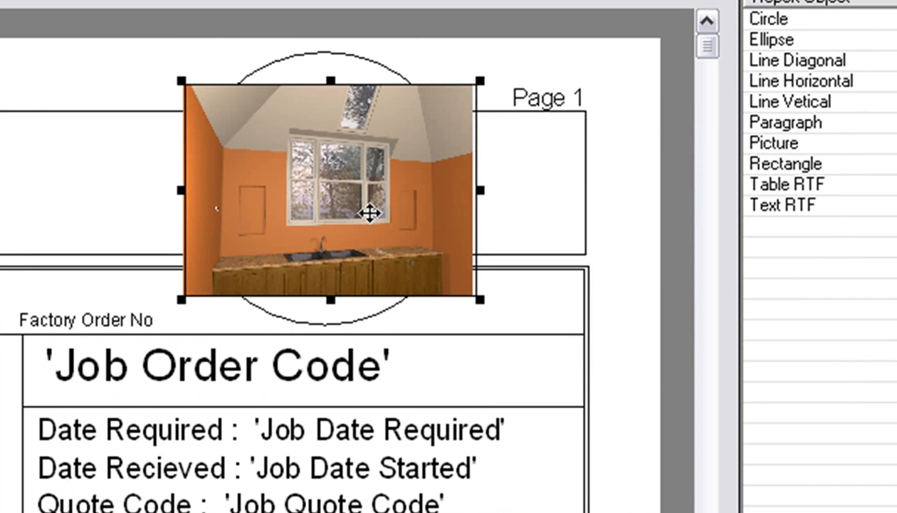
drag(182, 83, 250, 131)
drag(382, 198, 338, 168)
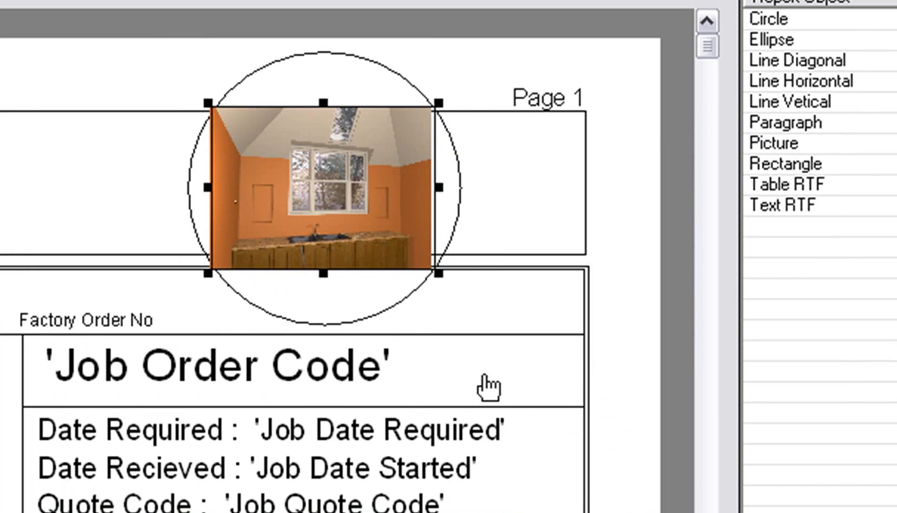
click(520, 50)
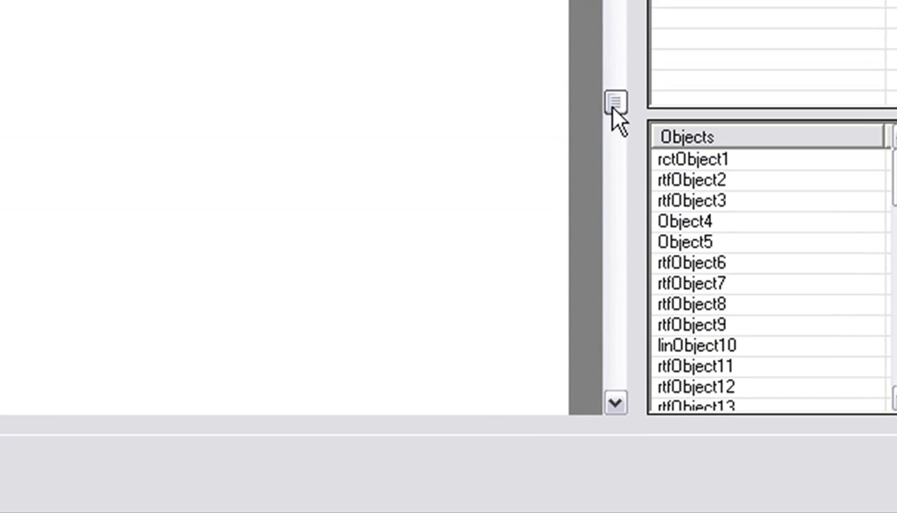
Step: Edit the contract validity paragraph in the page footer, changing the number of days to 20 and back to 30
drag(612, 107, 589, 369)
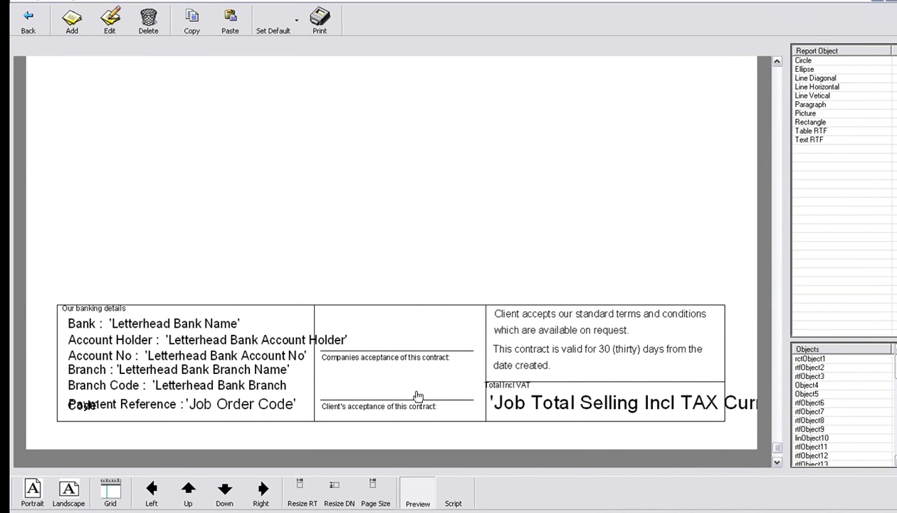
click(147, 341)
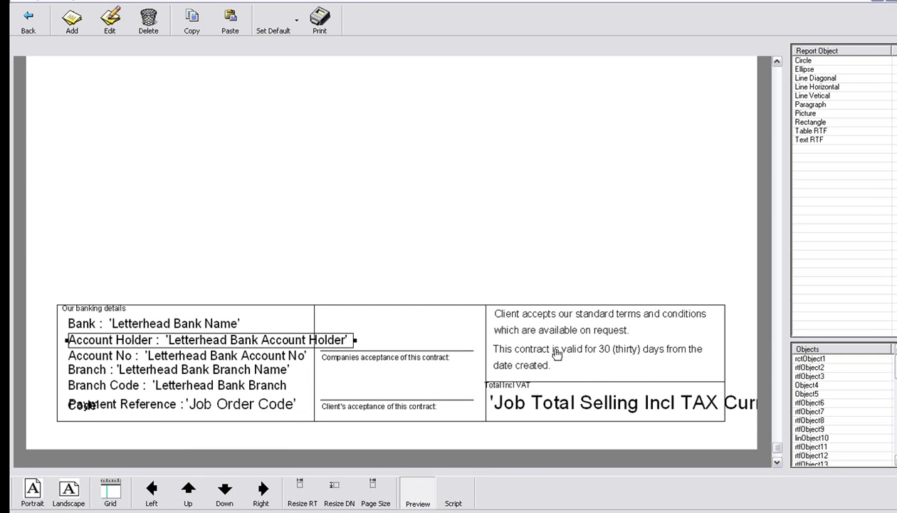
click(528, 349)
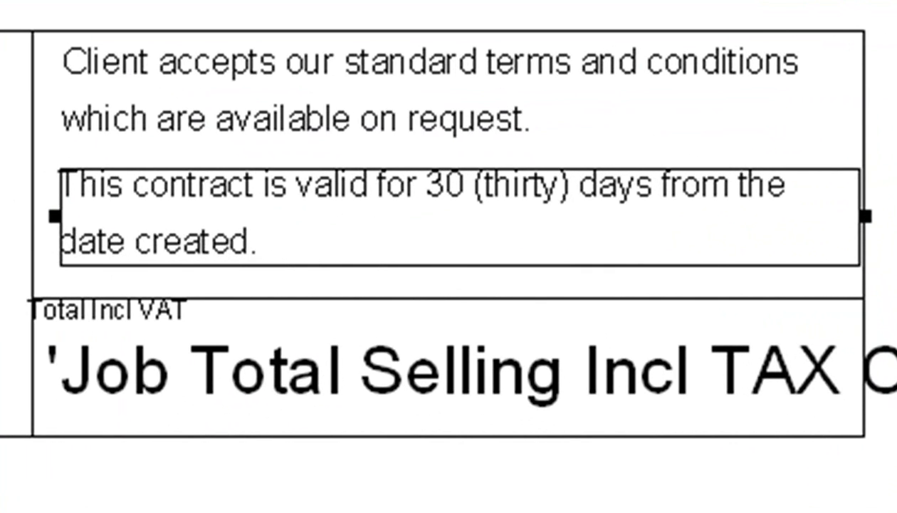
click(3, 498)
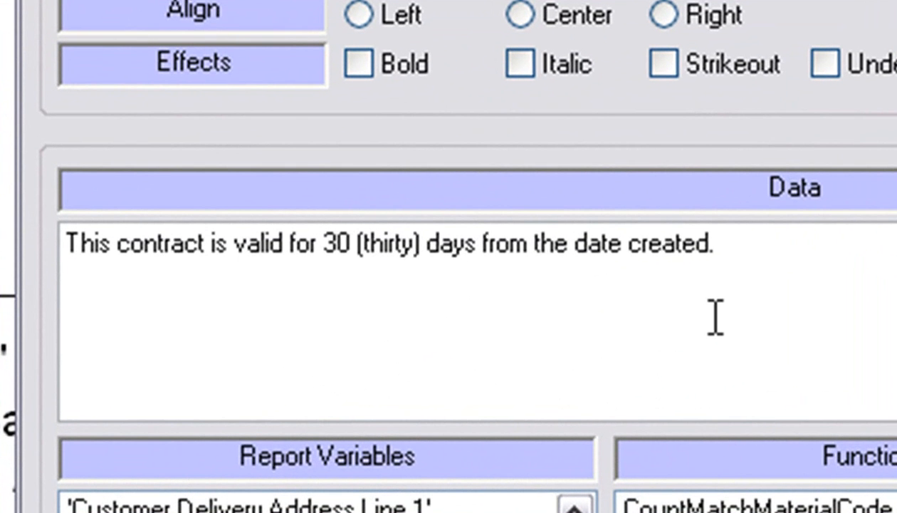
key(BackSpace)
key(BackSpace)
text(20)
key(BackSpace)
key(BackSpace)
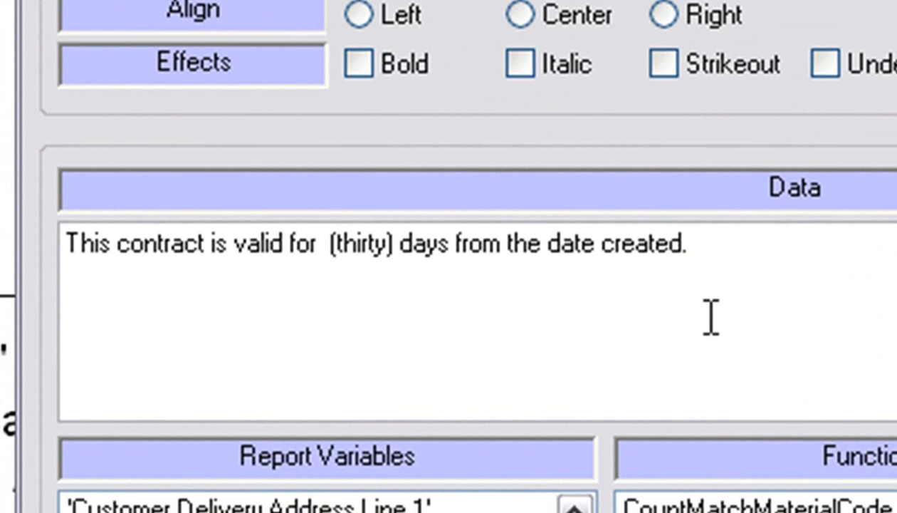
text(30)
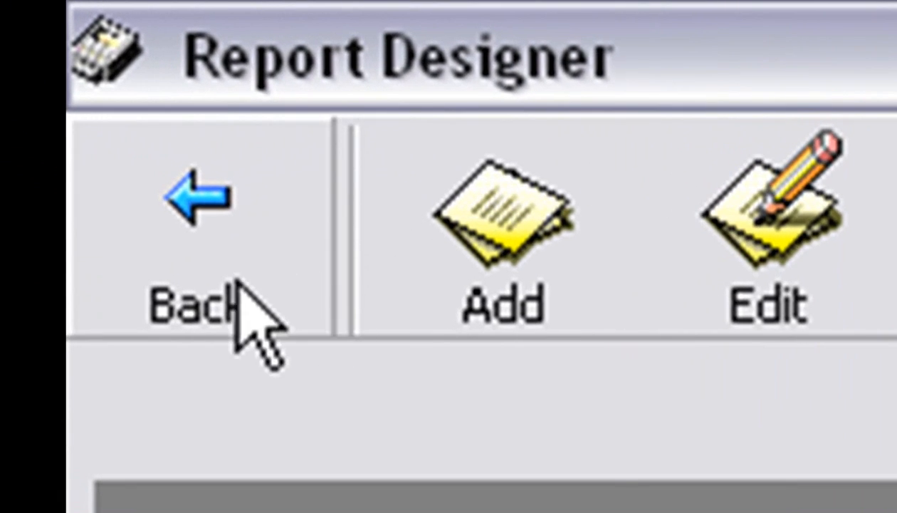
Step: Leave the page layout editor and open the data details of the Unit Item List with Cost report section
click(281, 266)
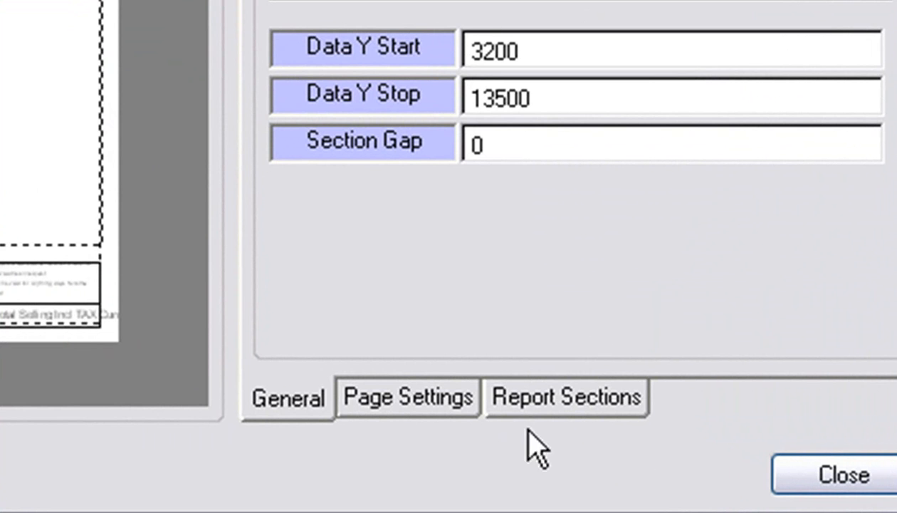
click(562, 411)
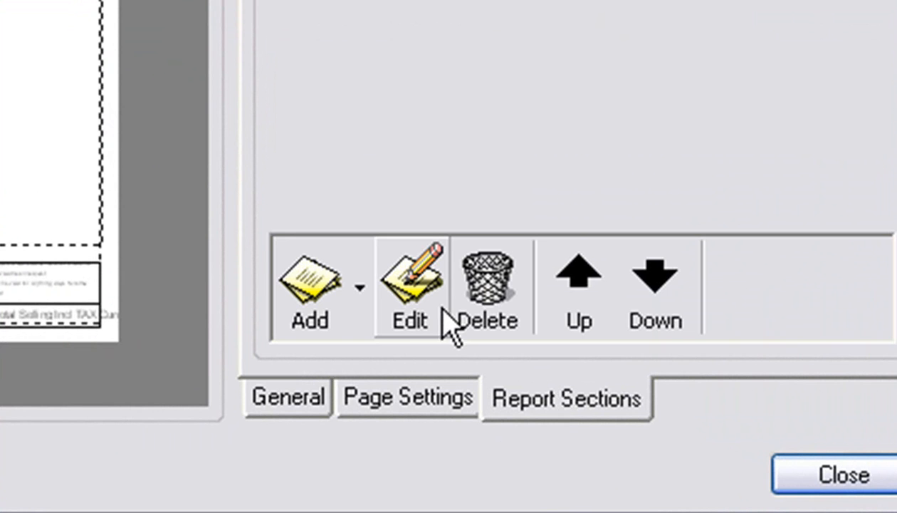
click(429, 304)
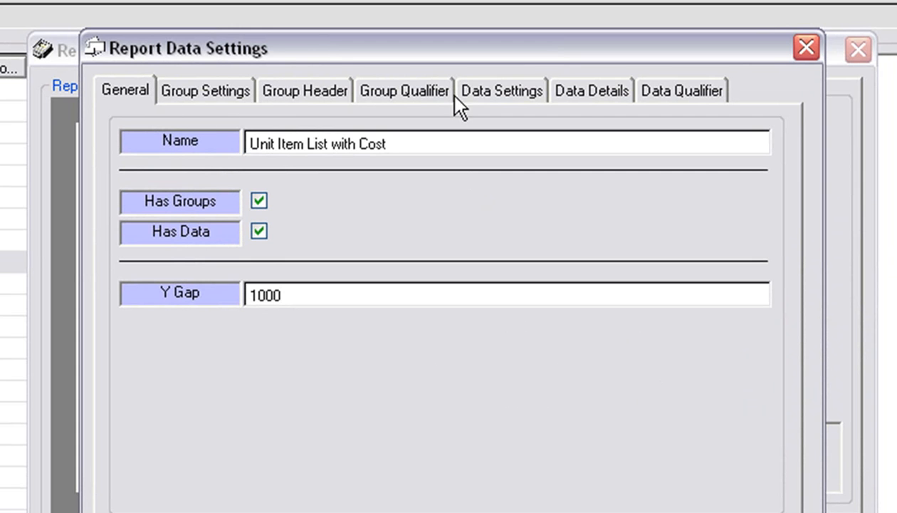
click(586, 91)
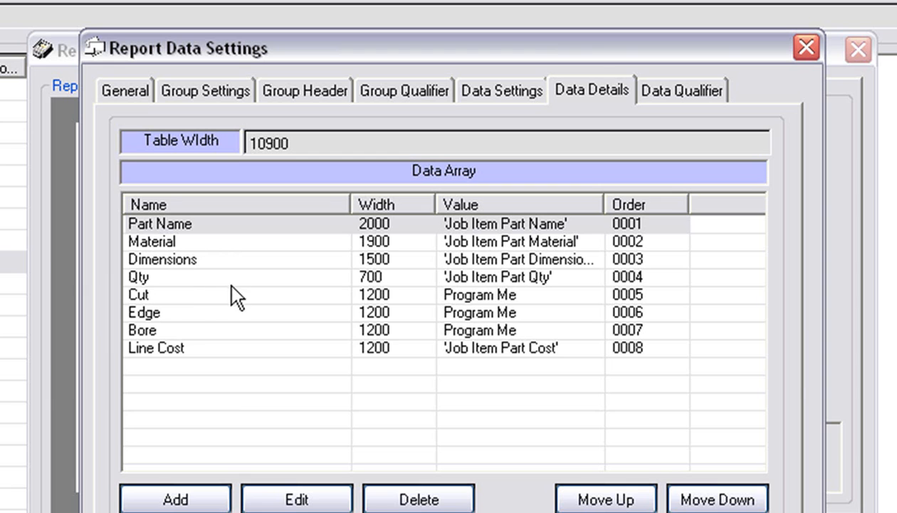
Step: Delete the Cut, Edge, Bore and Line Cost columns from the report's data array
click(160, 295)
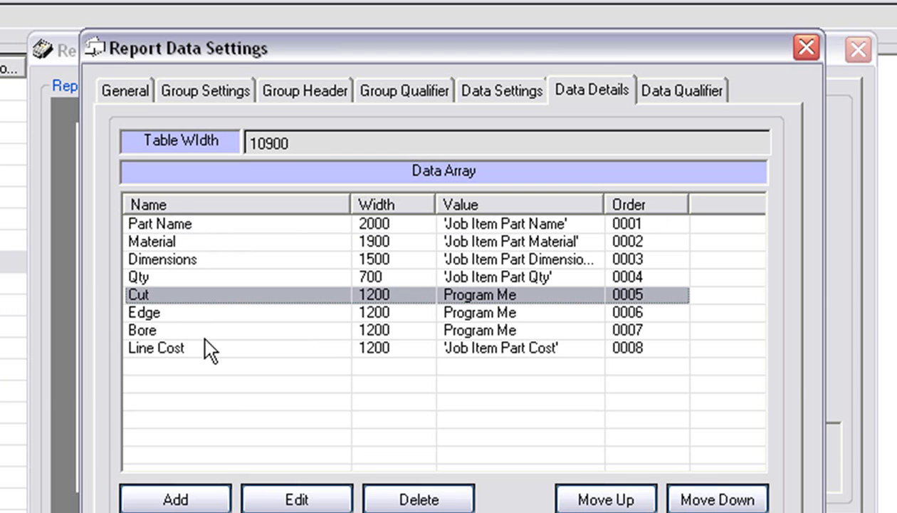
click(440, 498)
click(400, 388)
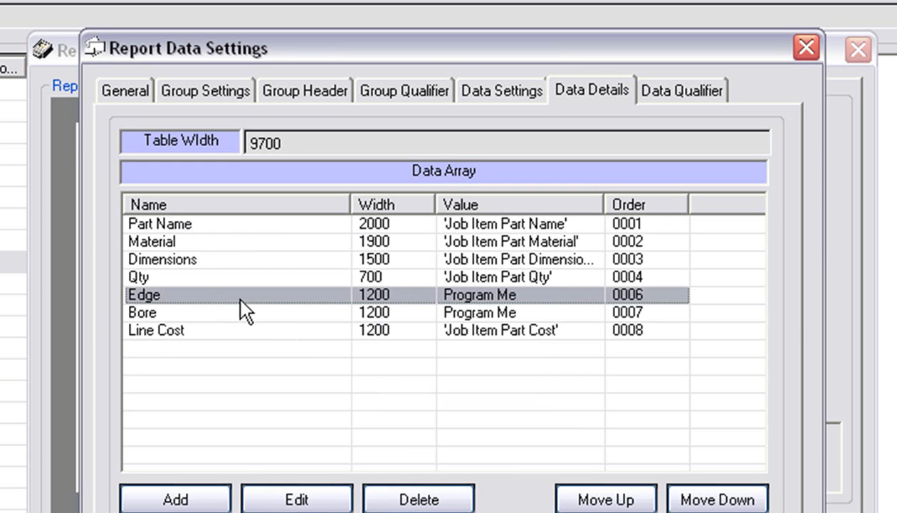
click(400, 499)
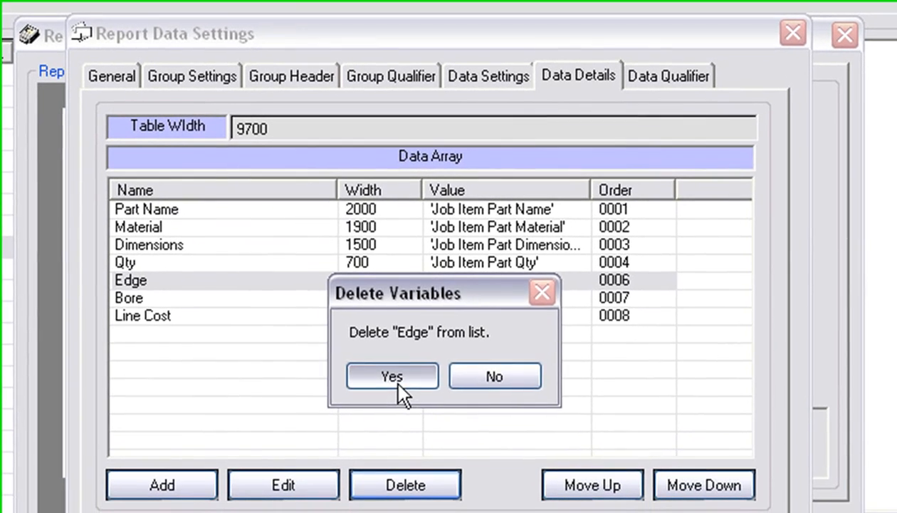
click(403, 390)
click(387, 489)
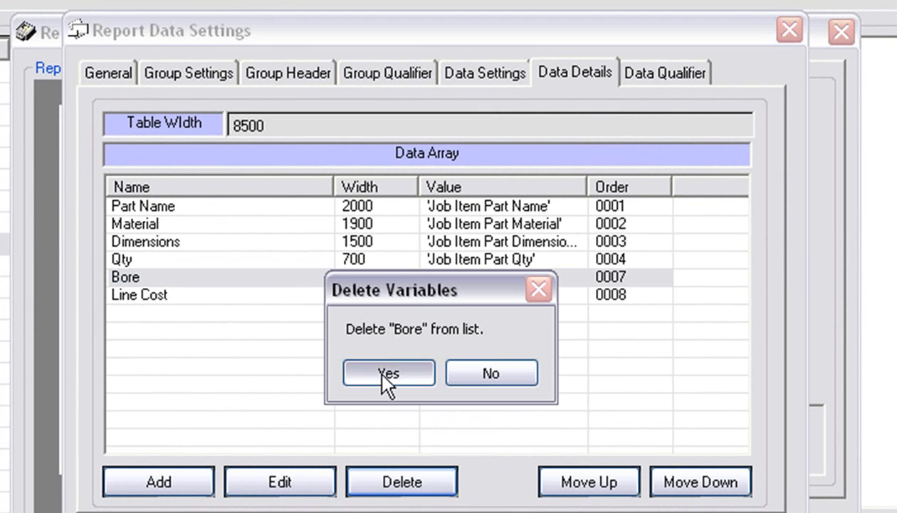
click(384, 374)
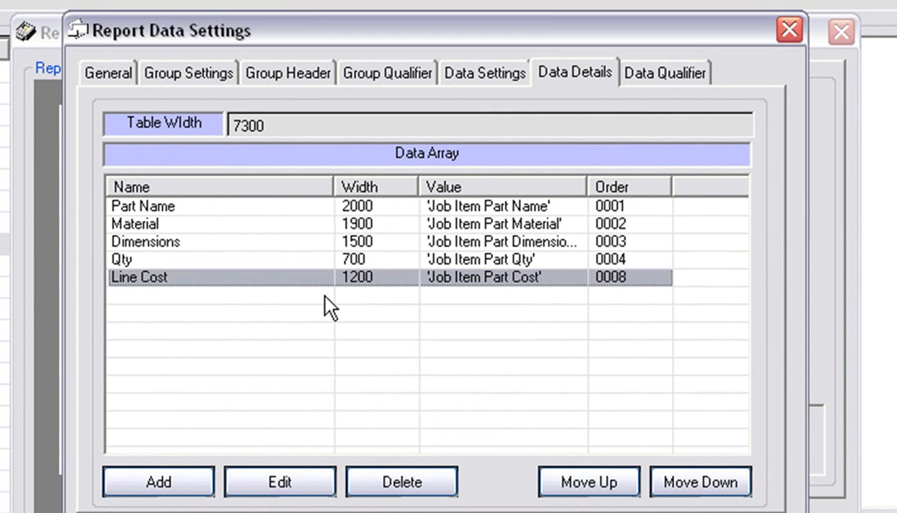
click(403, 484)
click(365, 375)
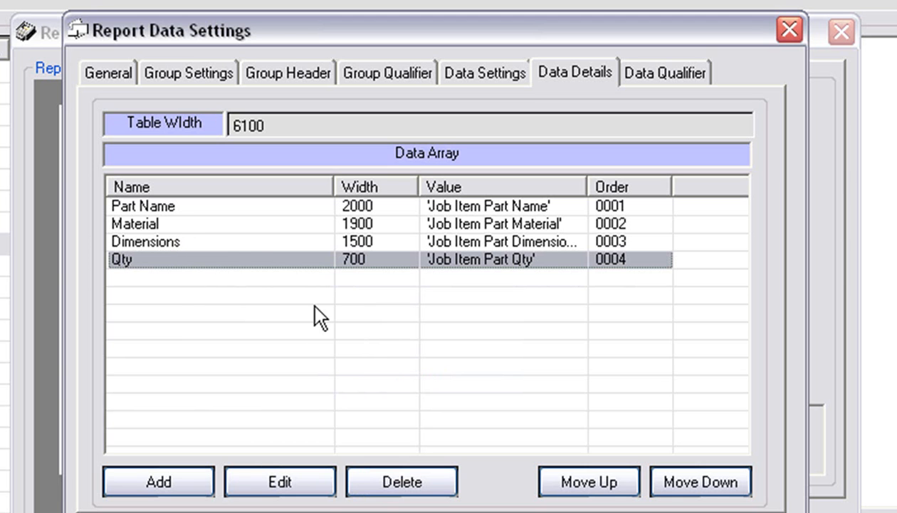
Step: Set the Dimensions column's width to 2000 and save the report data settings
click(164, 225)
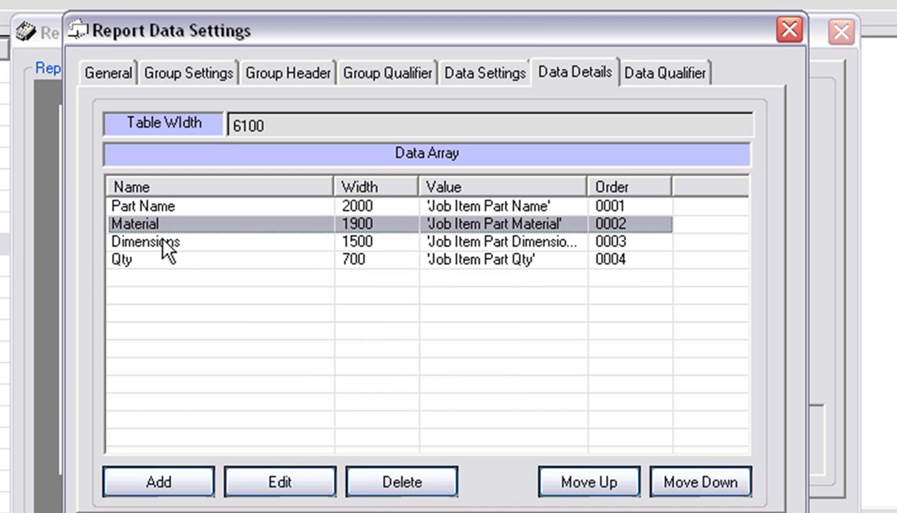
click(164, 246)
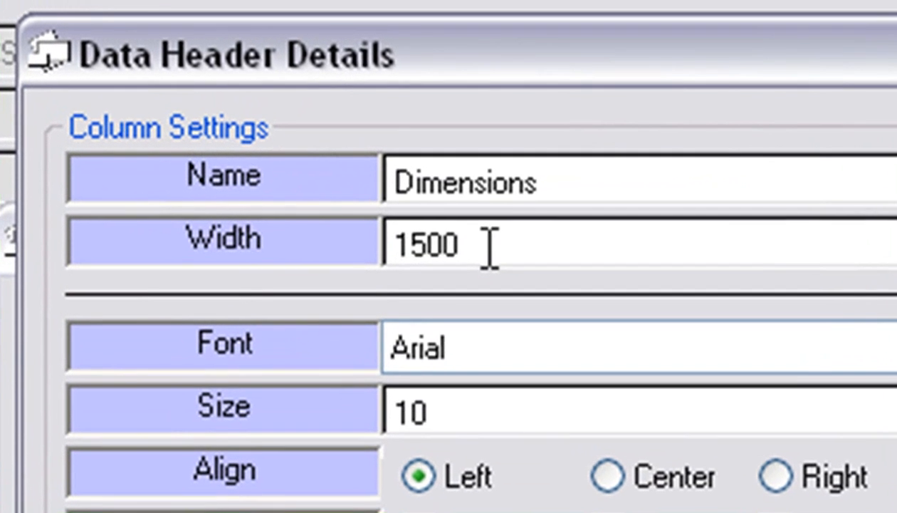
double_click(392, 138)
text(2000)
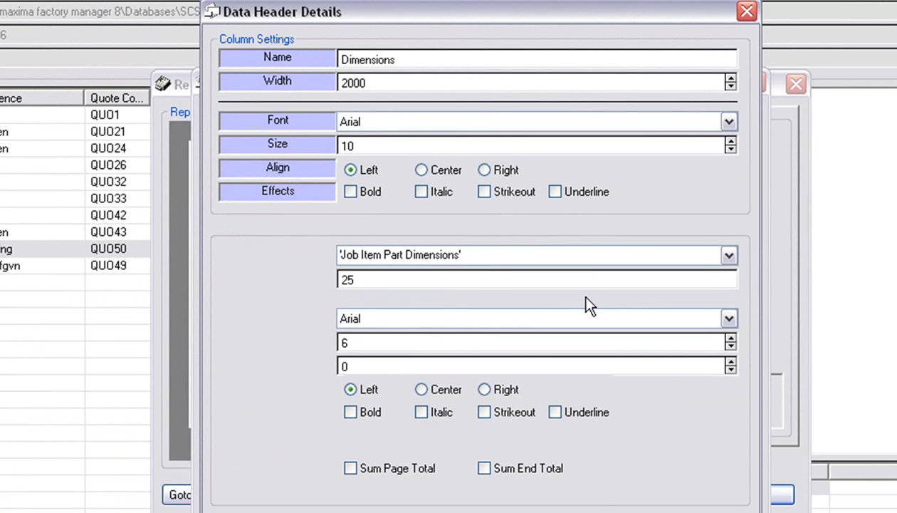
key(Return)
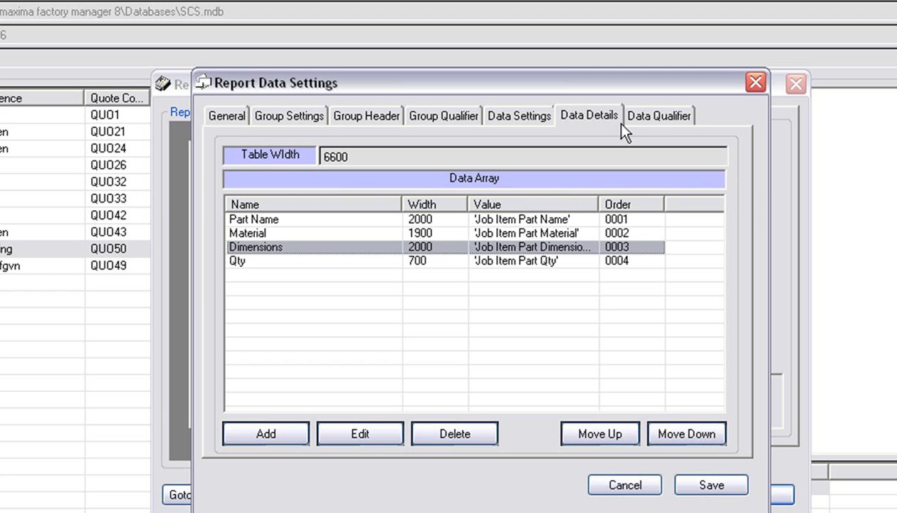
click(709, 485)
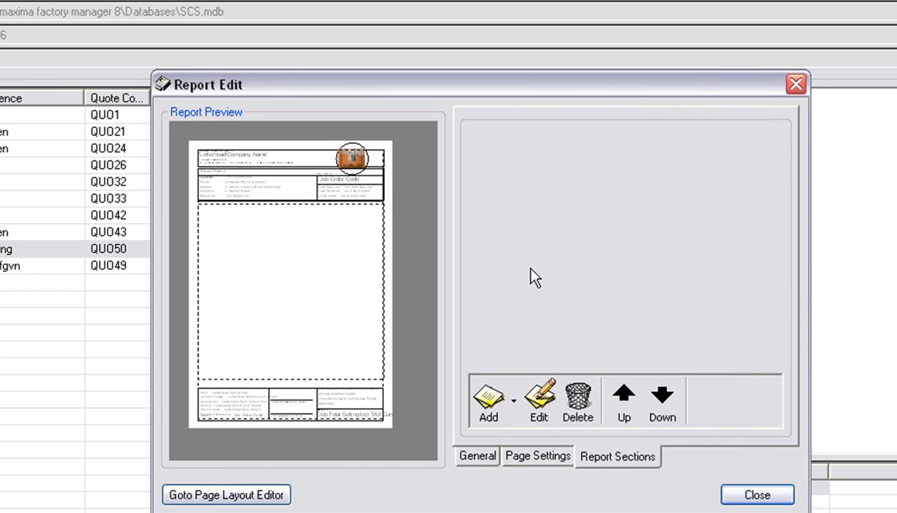
Step: Close the report editor and preview Unit Item List with Cost, with Item List Combined with Prices deselected
click(757, 494)
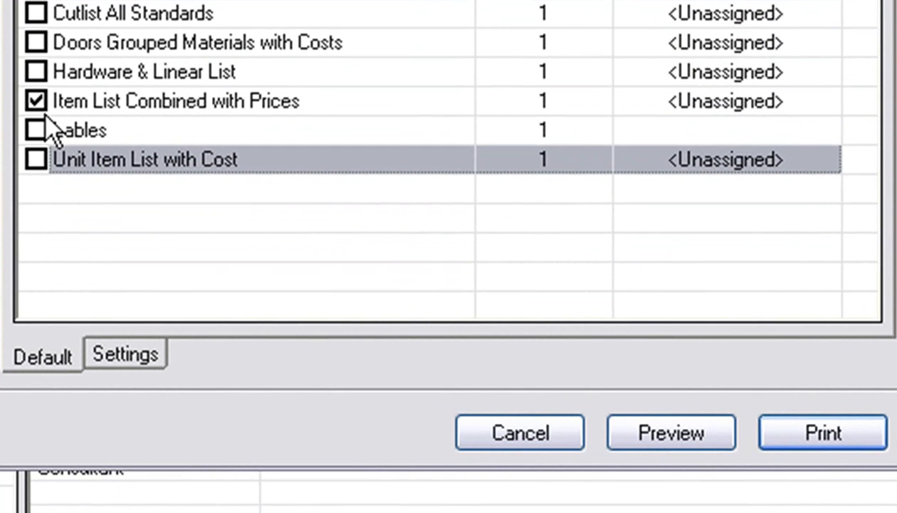
click(46, 109)
click(45, 166)
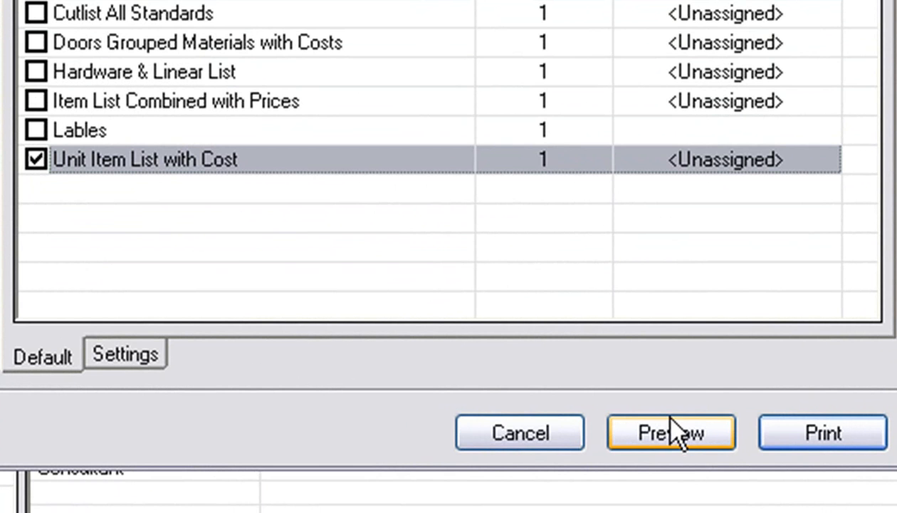
click(663, 440)
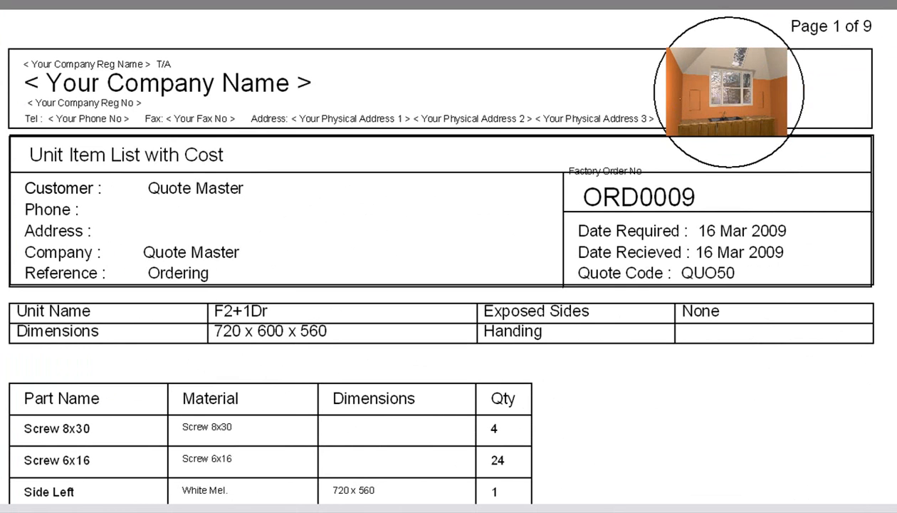
Step: Examine the previewed report's first page from the header through the parts table to the footer and back
scroll(434, 256, down, 8)
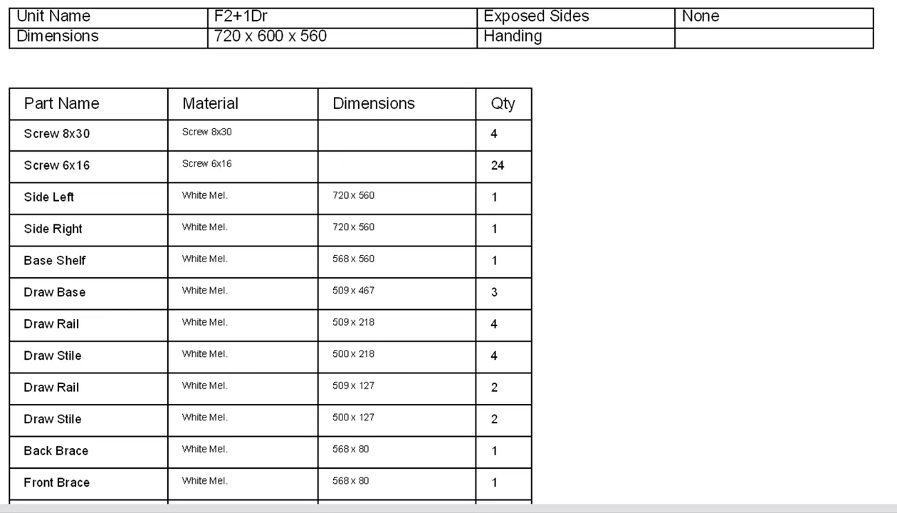
scroll(441, 257, down, 5)
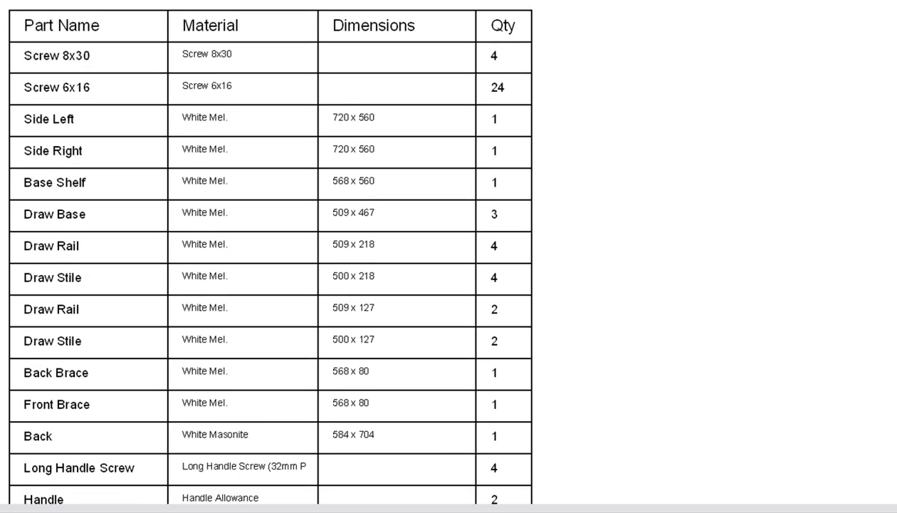
scroll(441, 256, down, 7)
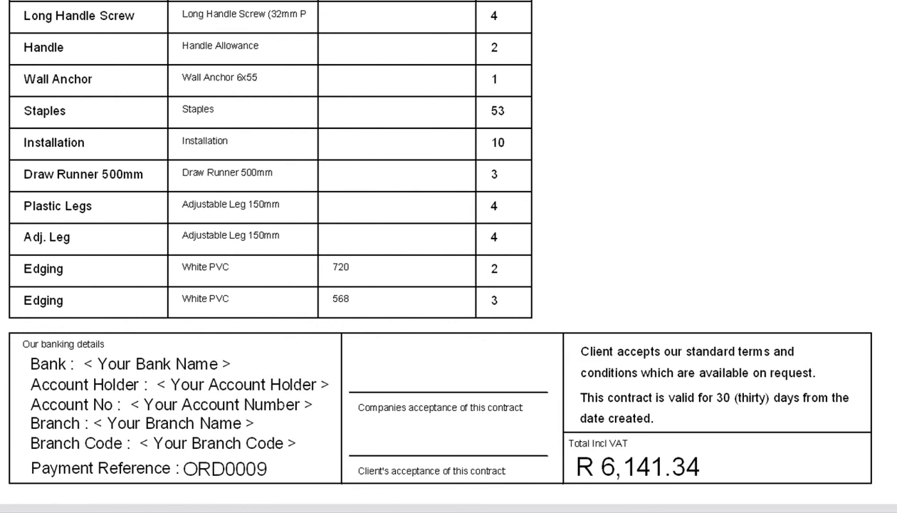
scroll(442, 257, up, 9)
scroll(442, 256, up, 9)
scroll(441, 257, up, 1)
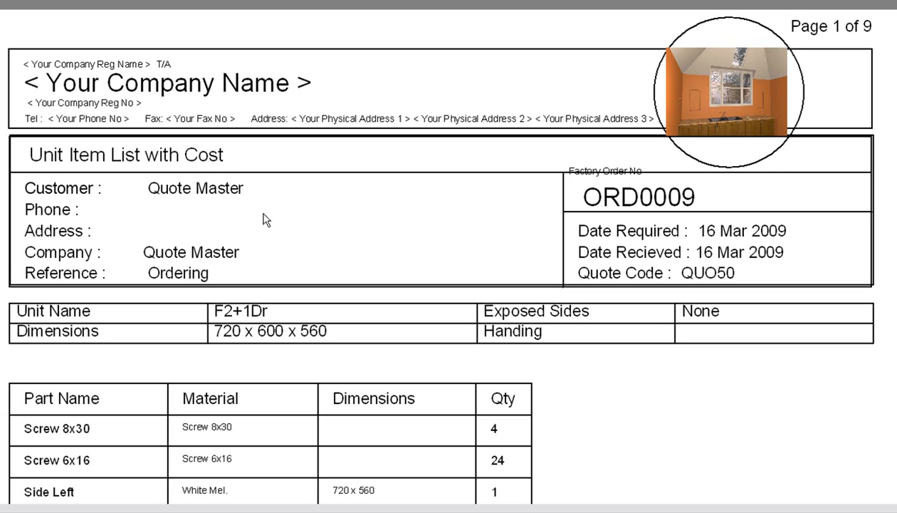